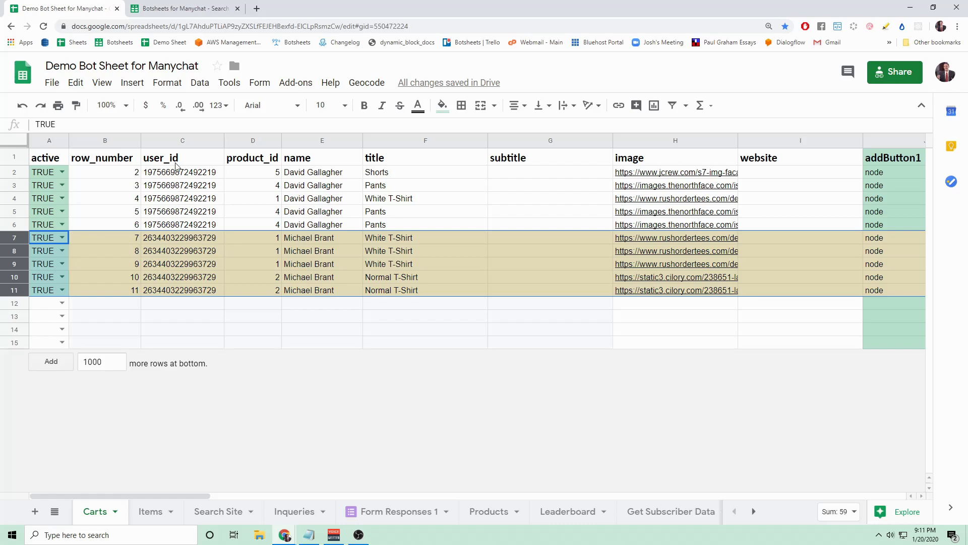
# - Copy the Botsheets service account e-mail address from the Write & Remove Data page
pyautogui.click(197, 8)
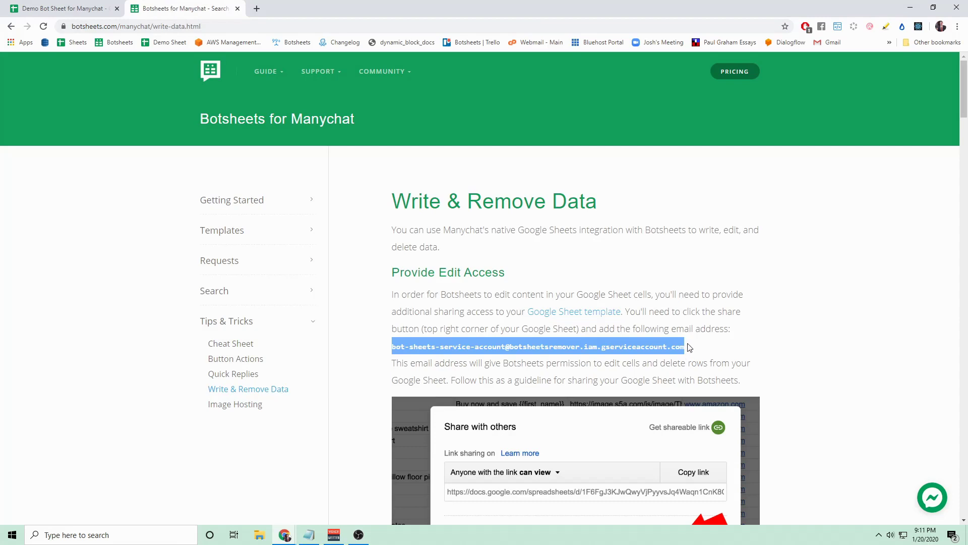
pyautogui.scroll(-1, 688, 348)
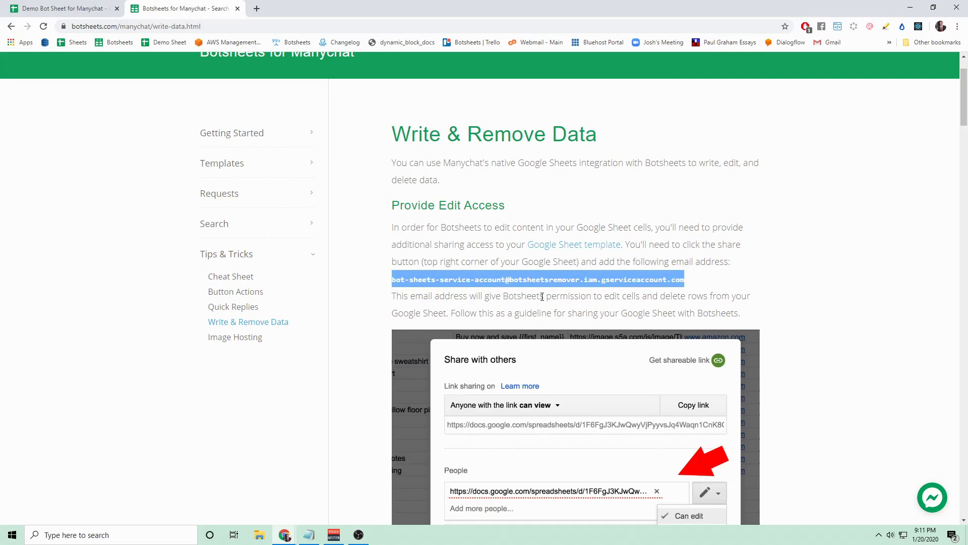
pyautogui.rightClick(433, 280)
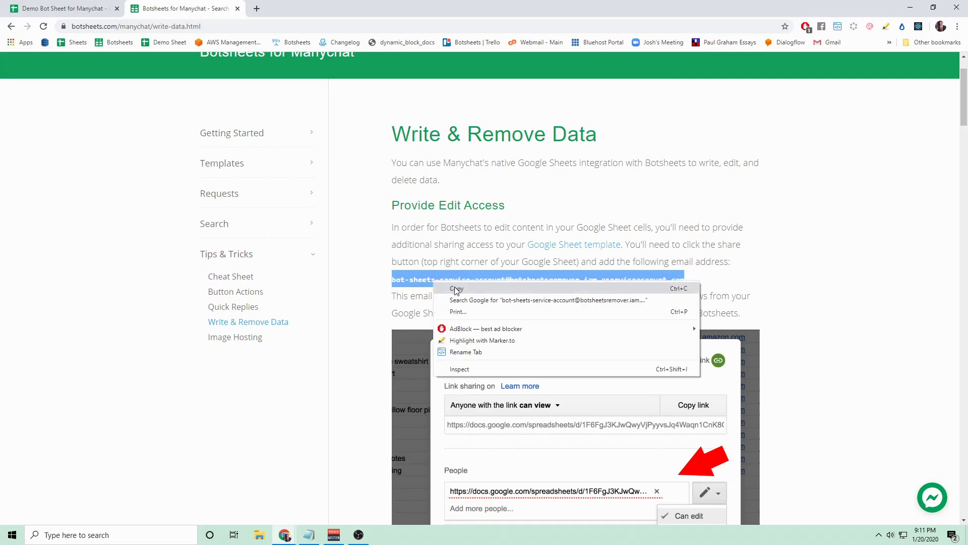
pyautogui.click(455, 289)
# - Share the Demo Bot Sheet for Manychat with the pasted service account address, keeping Can edit access
pyautogui.click(40, 8)
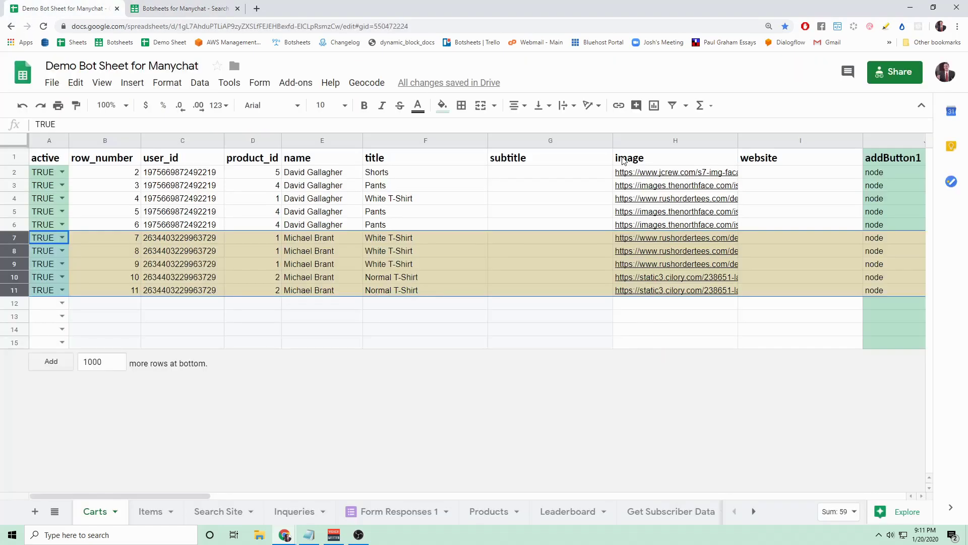
pyautogui.click(893, 73)
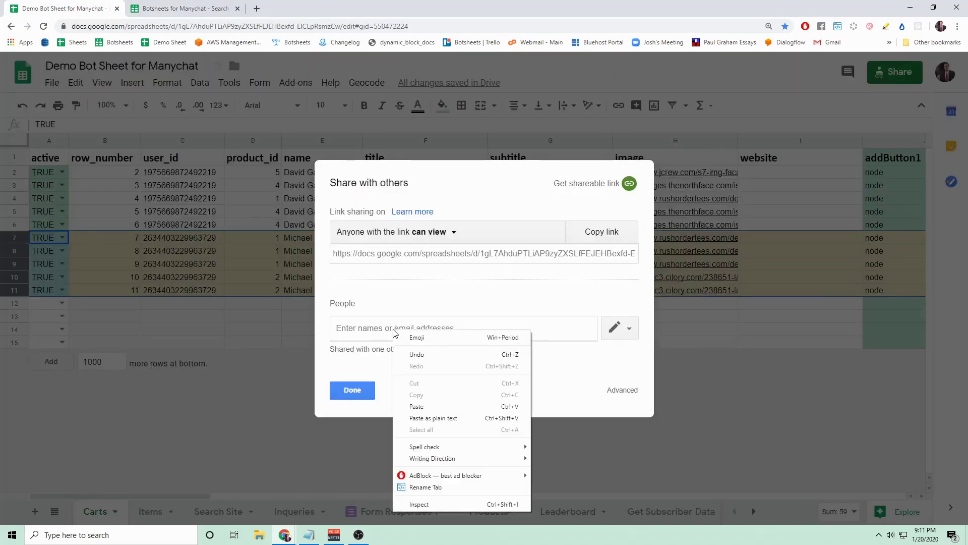
pyautogui.rightClick(393, 328)
pyautogui.click(445, 407)
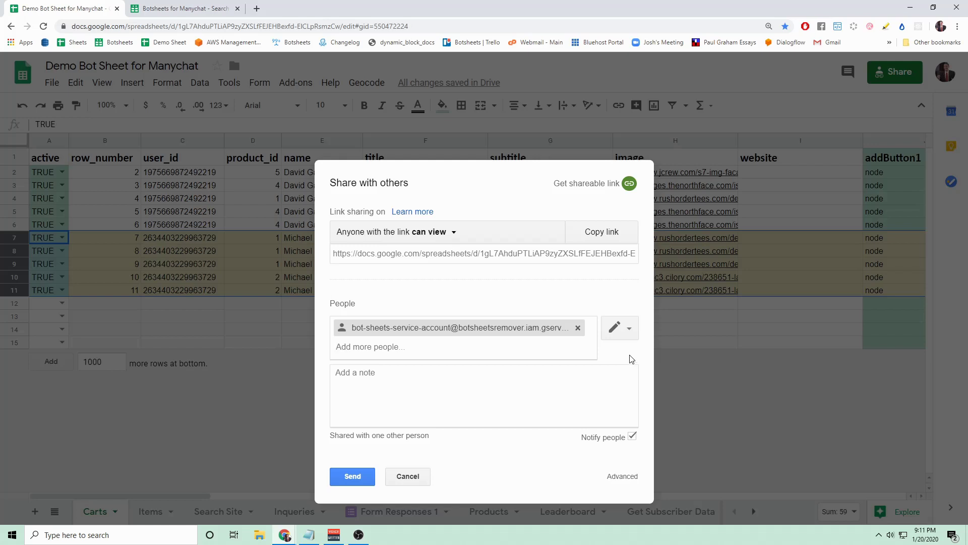
pyautogui.click(628, 328)
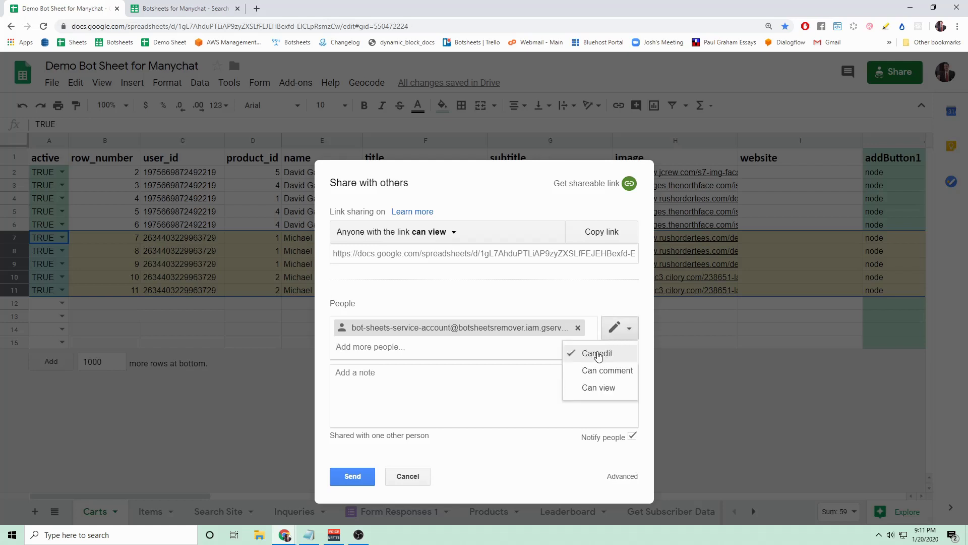
pyautogui.click(595, 308)
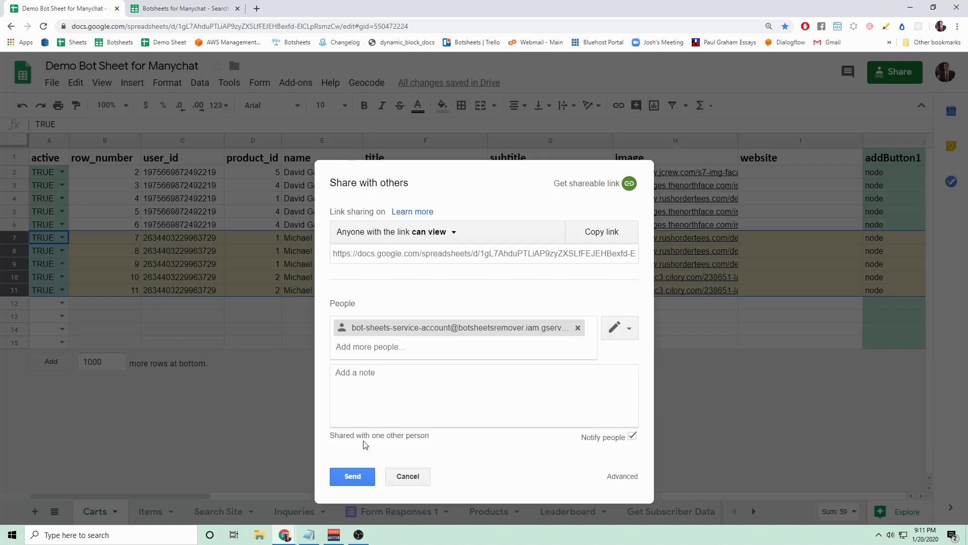
pyautogui.click(357, 477)
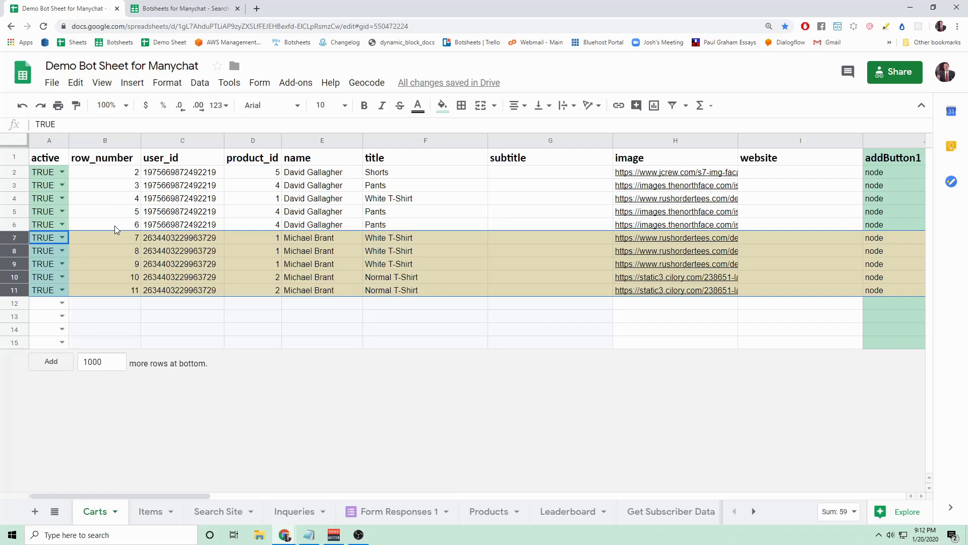
pyautogui.click(117, 230)
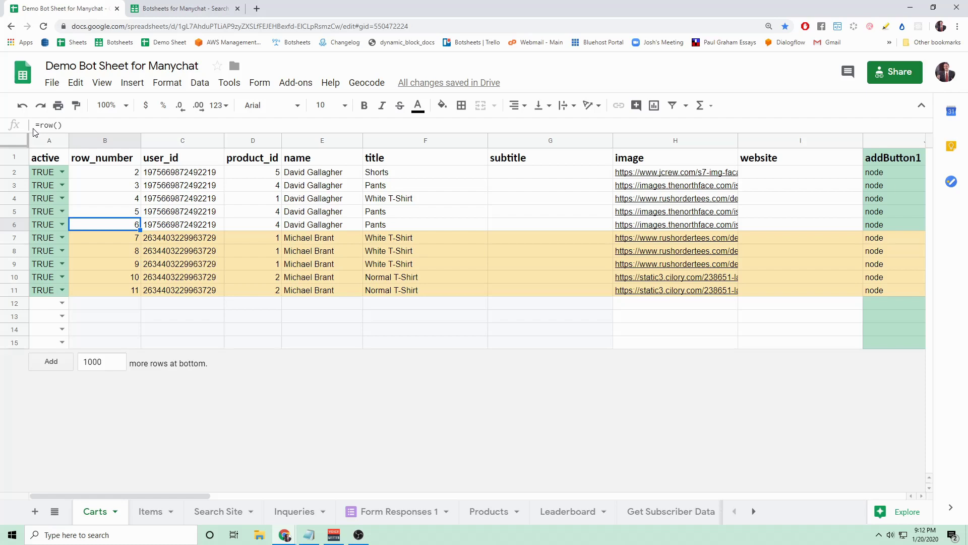
pyautogui.click(126, 293)
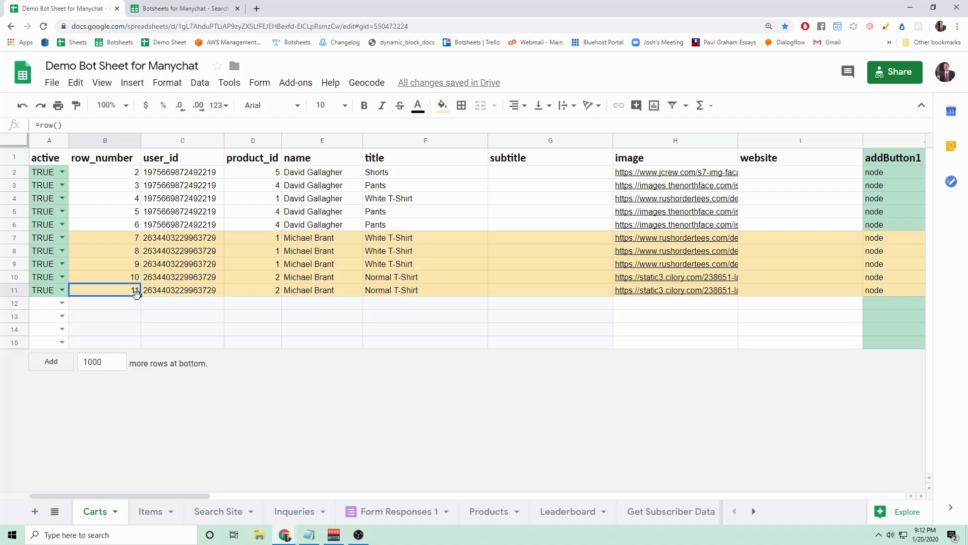
pyautogui.moveTo(139, 295); pyautogui.dragTo(155, 349)
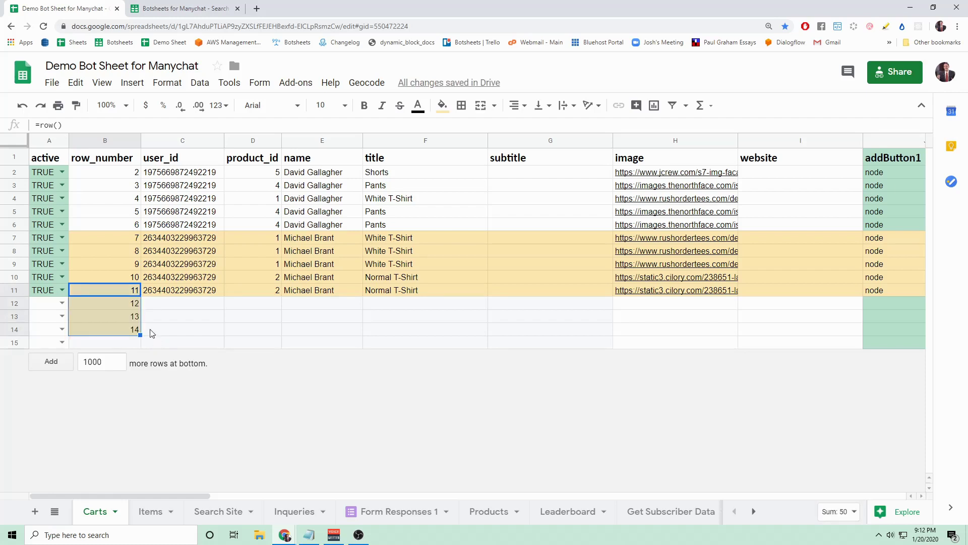
pyautogui.click(176, 9)
# - Review the Actions #2 sample flow, then place the sheet in a smaller window beside ManyChat
pyautogui.scroll(-13, 759, 304)
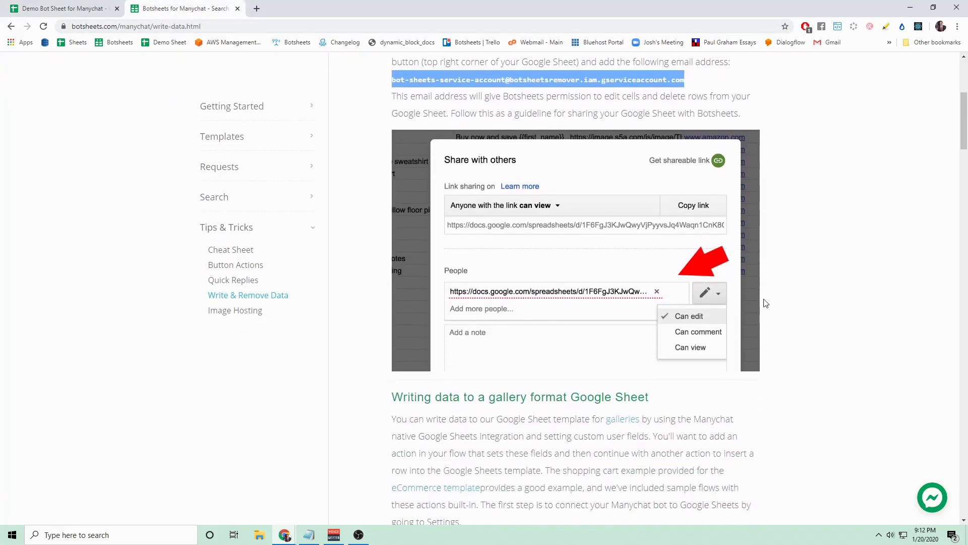
pyautogui.scroll(-3, 766, 303)
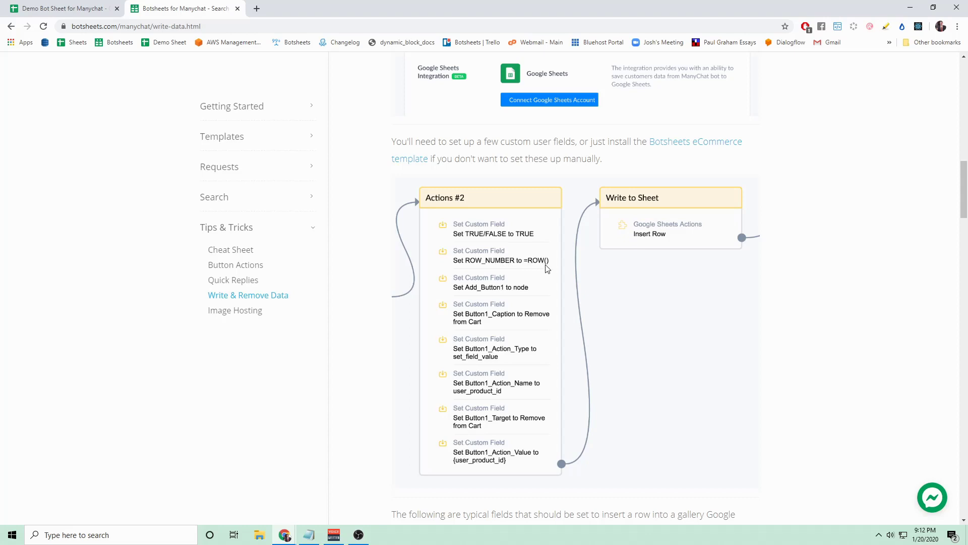
pyautogui.click(78, 8)
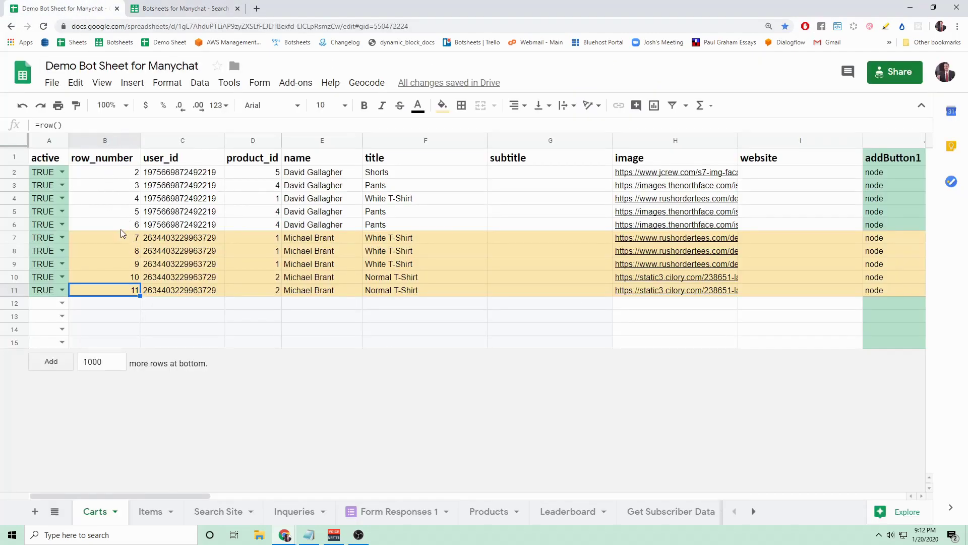
pyautogui.moveTo(370, 5); pyautogui.dragTo(966, 107)
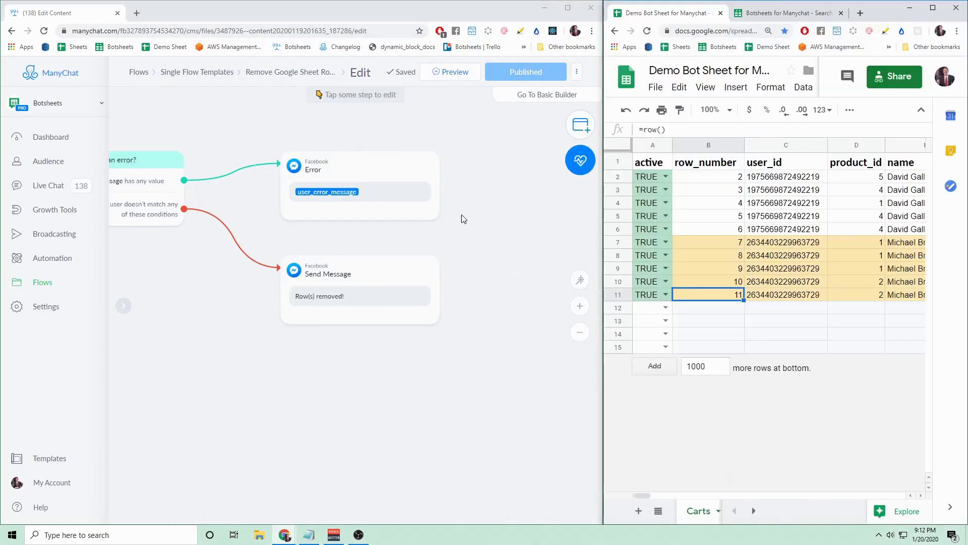
# - Bring the Remove Sheet Rows node into view on the canvas and open its settings
pyautogui.moveTo(232, 295); pyautogui.dragTo(517, 346)
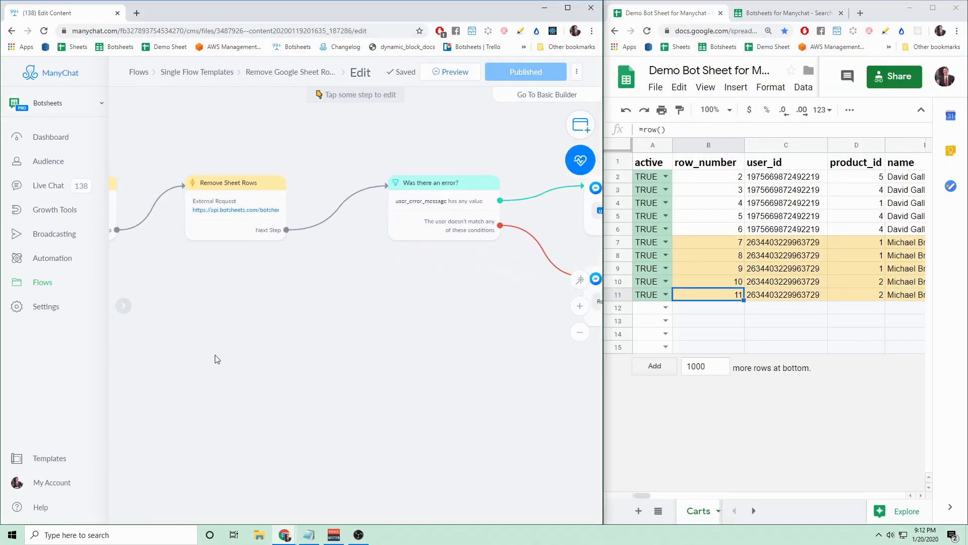
pyautogui.scroll(5, 286, 238)
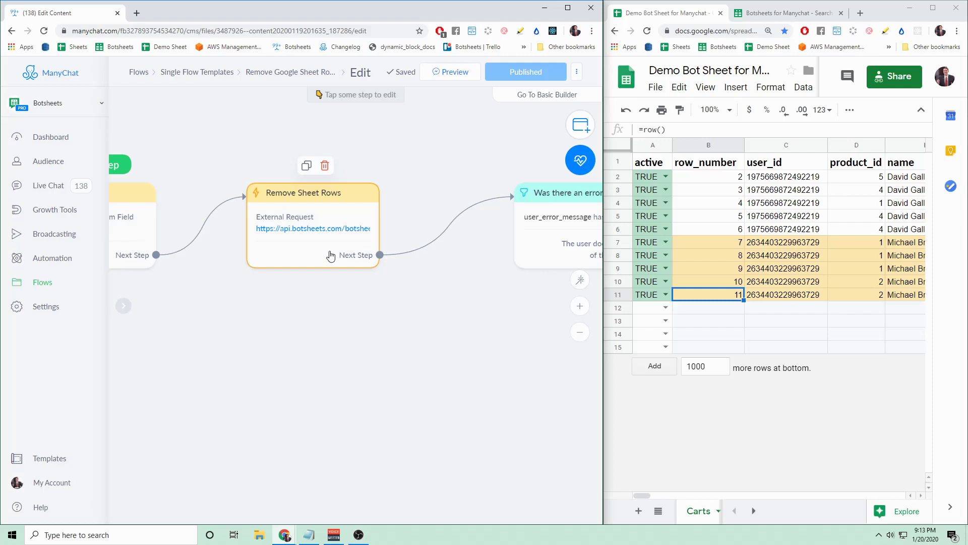
pyautogui.click(330, 256)
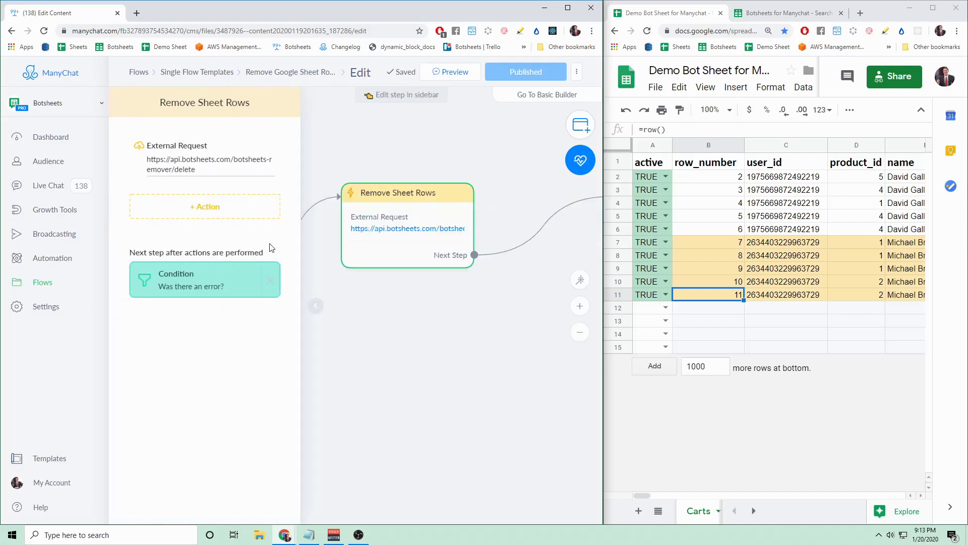
# - Open the External Request's Edit Request dialog and narrow the ManyChat window beside the sheet
pyautogui.click(202, 174)
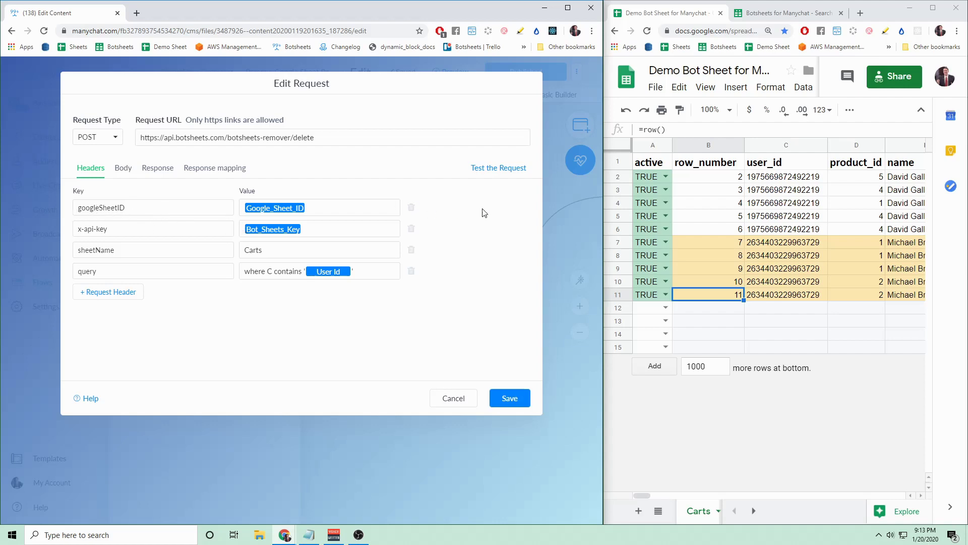
pyautogui.moveTo(603, 222); pyautogui.dragTo(398, 224)
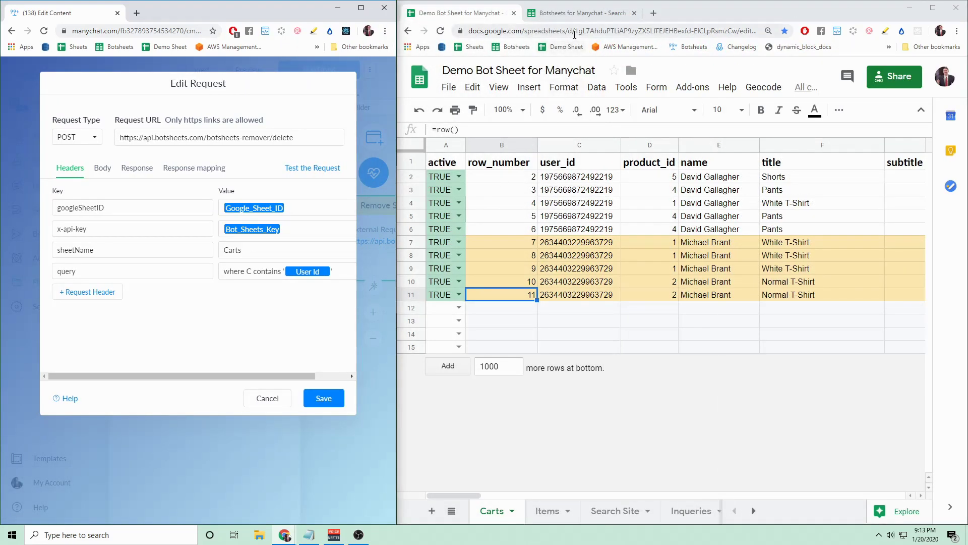
pyautogui.moveTo(575, 31); pyautogui.dragTo(742, 32)
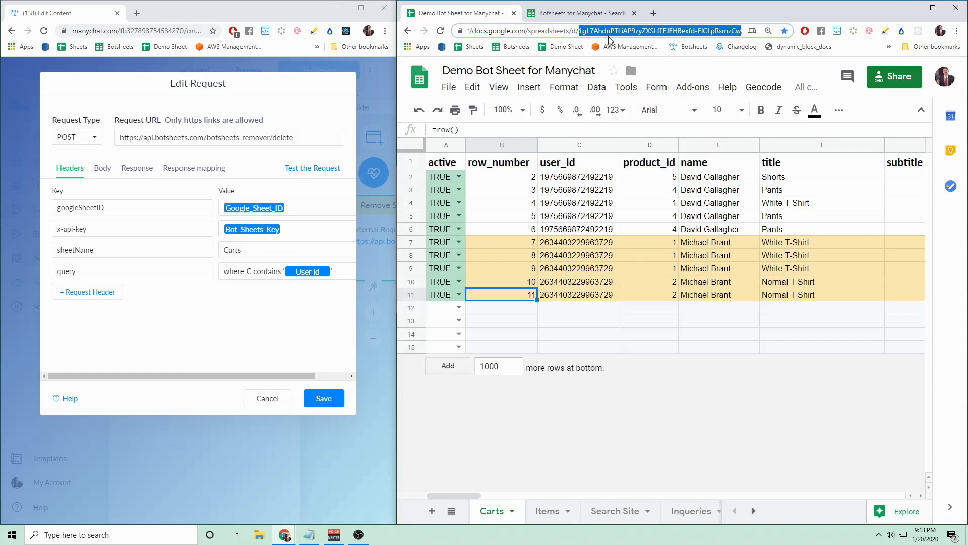
pyautogui.click(727, 32)
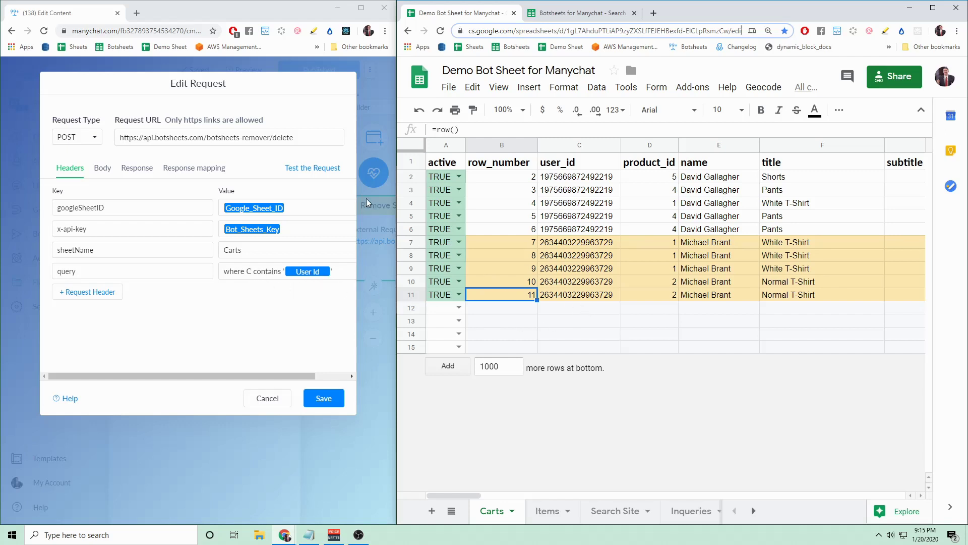
# - Test the delete request and confirm the 200 OK success response
pyautogui.click(320, 169)
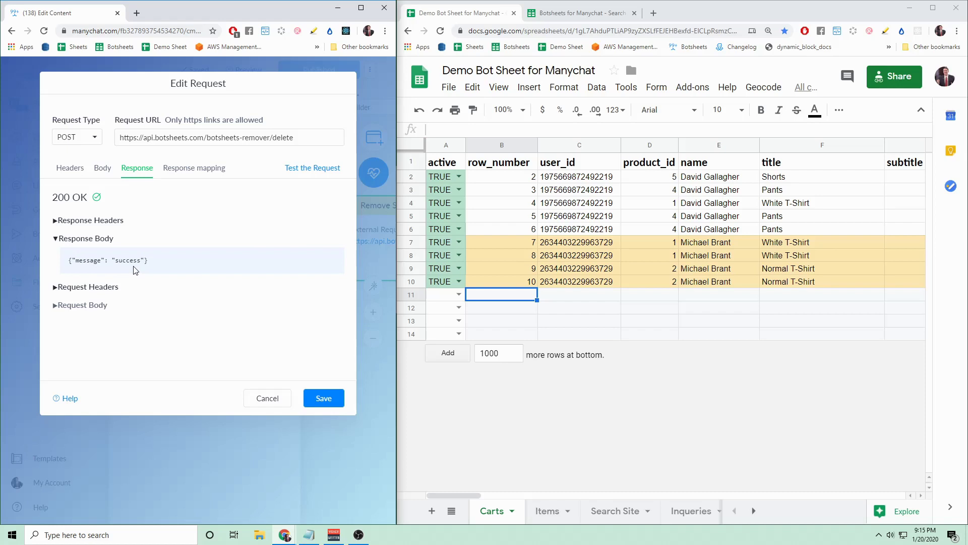
# - Add a request header 'batch' with value 'true' and test the request again
pyautogui.click(68, 168)
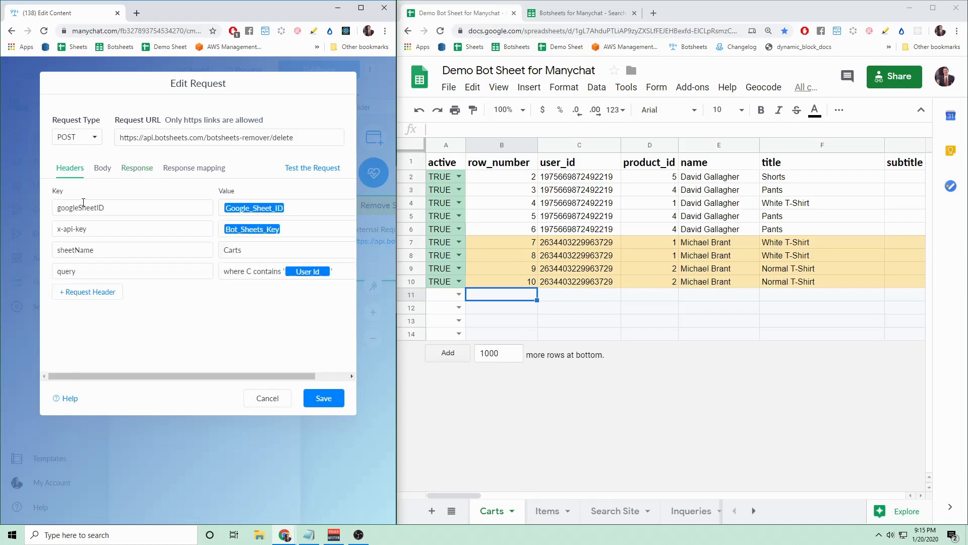
pyautogui.click(120, 294)
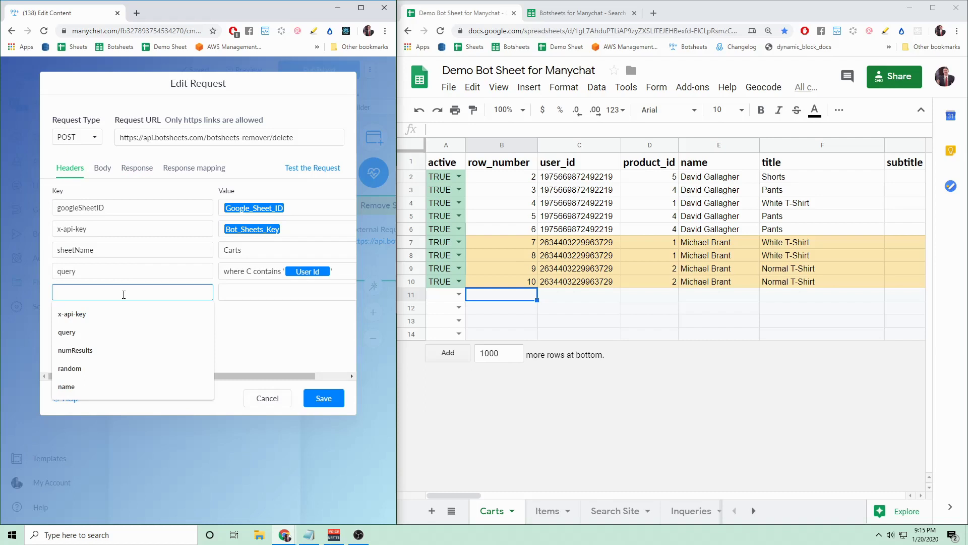
pyautogui.write('ba')
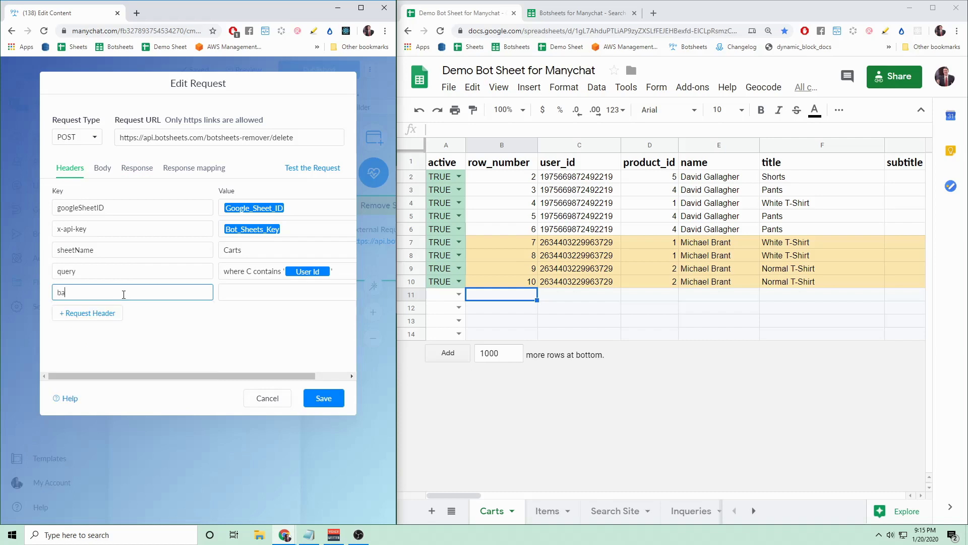
pyautogui.write('tch')
pyautogui.press('Tab')
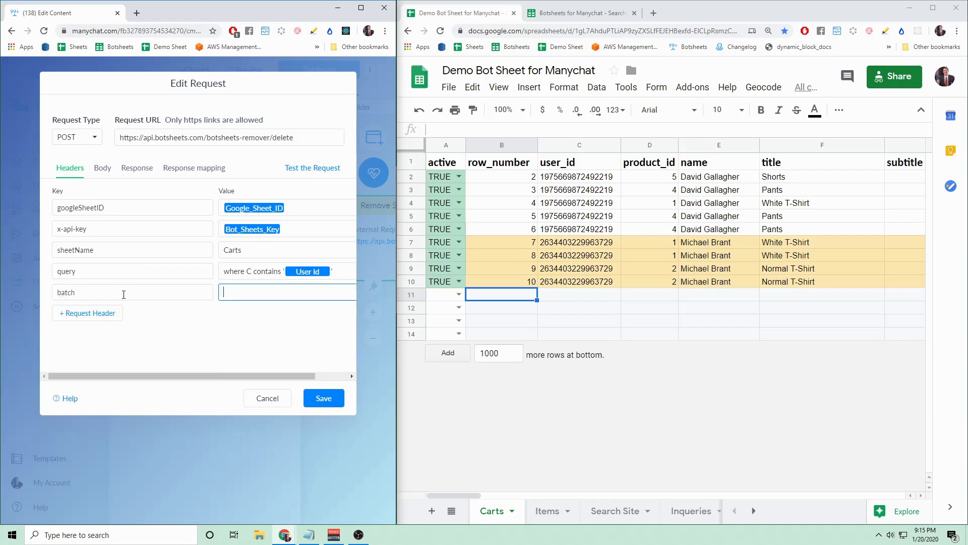
pyautogui.write('true')
pyautogui.click(308, 170)
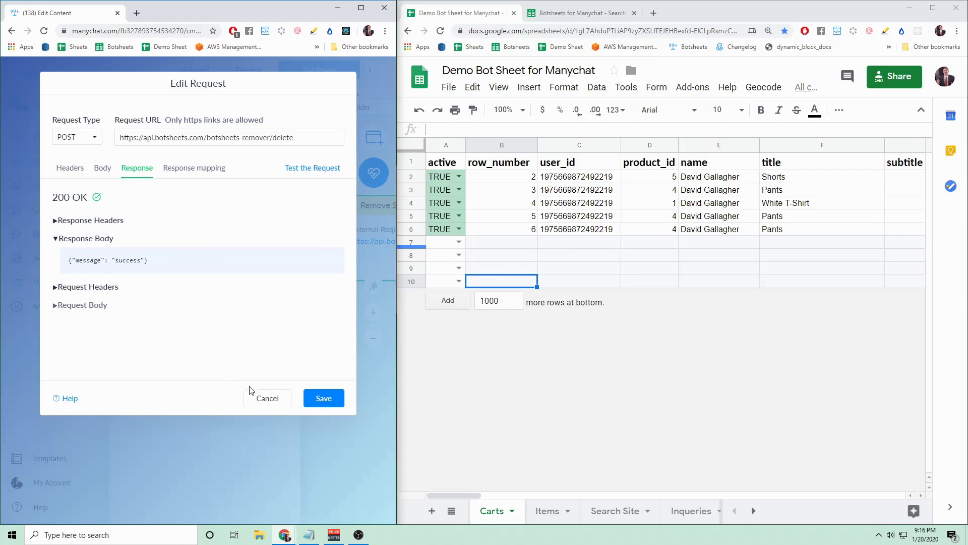
# - Cancel the request editor, widen the ManyChat window and hide the step panel
pyautogui.click(262, 398)
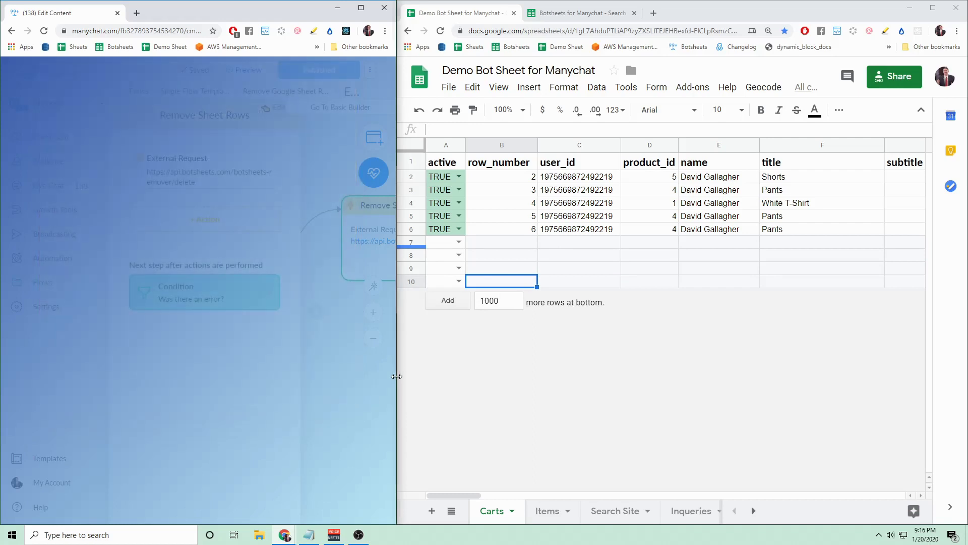
pyautogui.moveTo(397, 370); pyautogui.dragTo(621, 370)
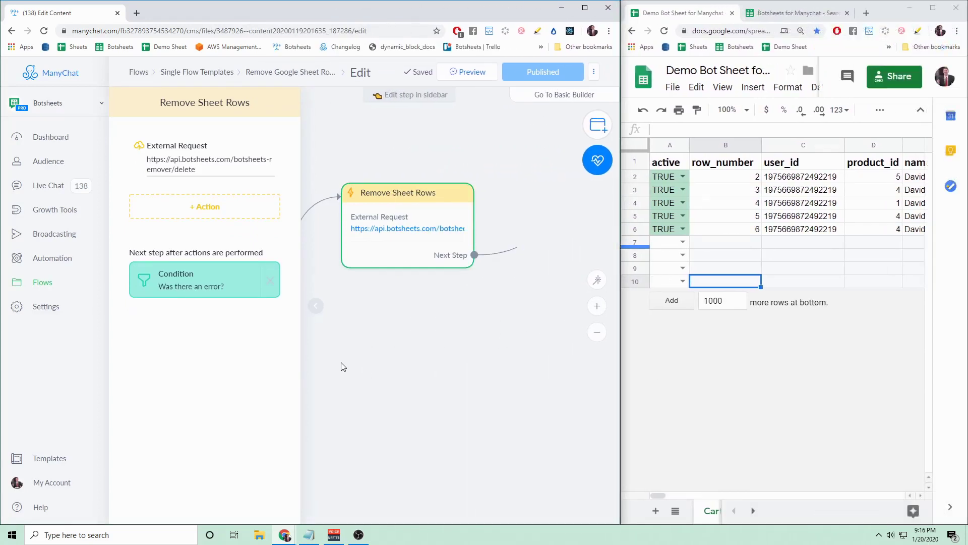
pyautogui.click(315, 308)
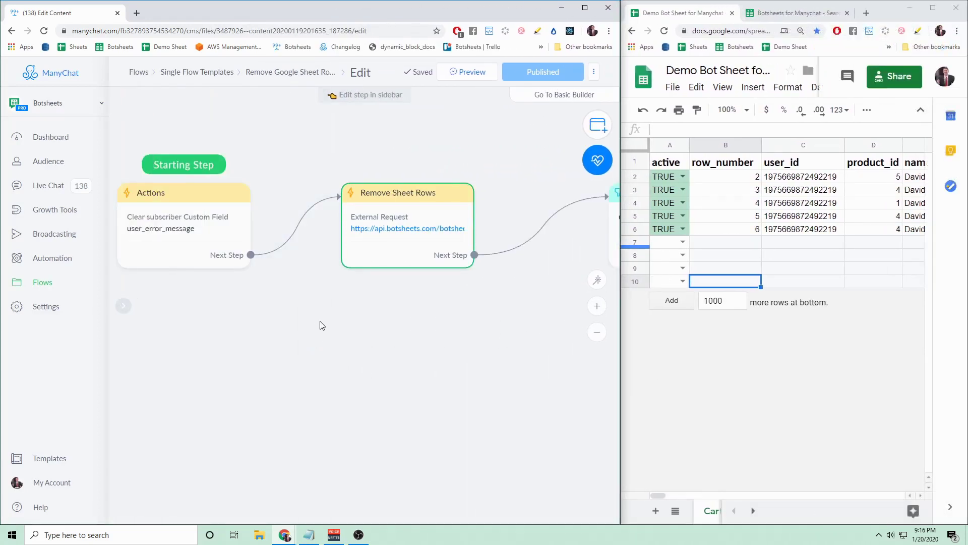
# - Inspect the Remove Sheet Rows request's Response mapping, then close it and pan to later steps
pyautogui.moveTo(159, 246)
pyautogui.moveTo(458, 320); pyautogui.dragTo(359, 327)
pyautogui.click(296, 261)
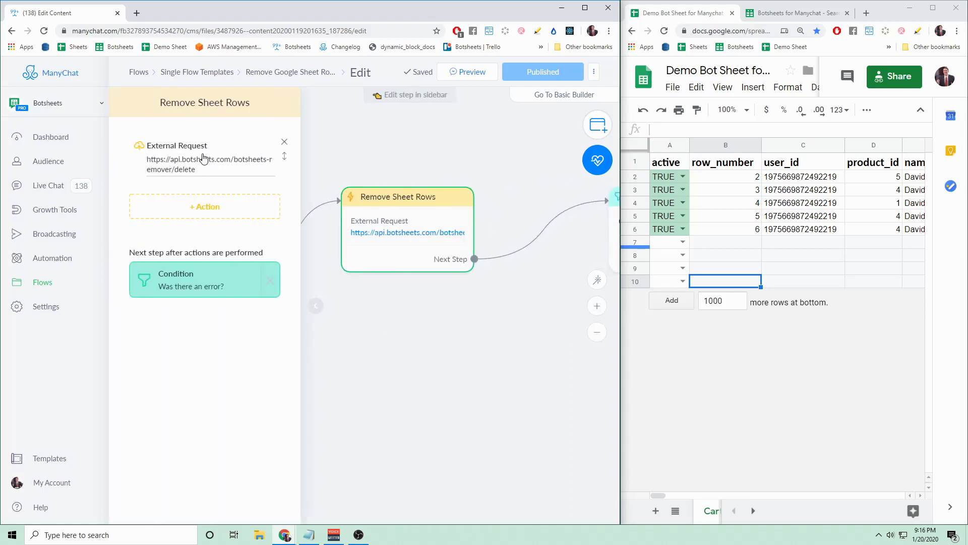
pyautogui.click(232, 177)
pyautogui.click(228, 167)
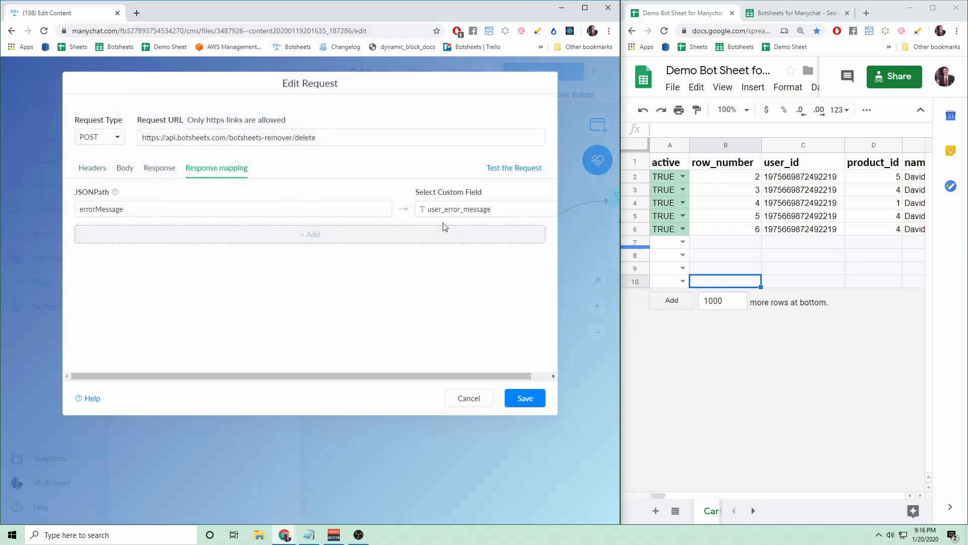
pyautogui.click(469, 397)
pyautogui.click(465, 339)
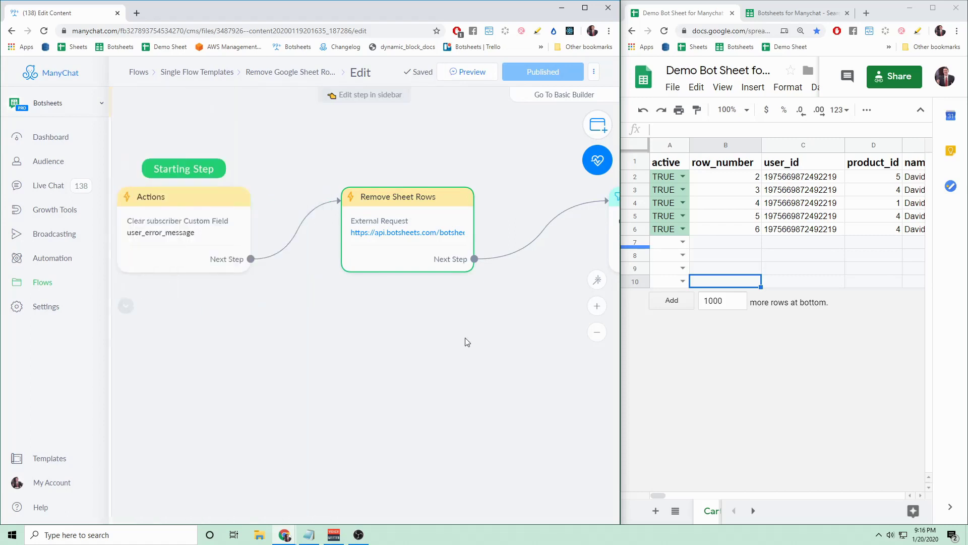
pyautogui.moveTo(464, 339); pyautogui.dragTo(306, 348)
pyautogui.moveTo(478, 354); pyautogui.dragTo(306, 350)
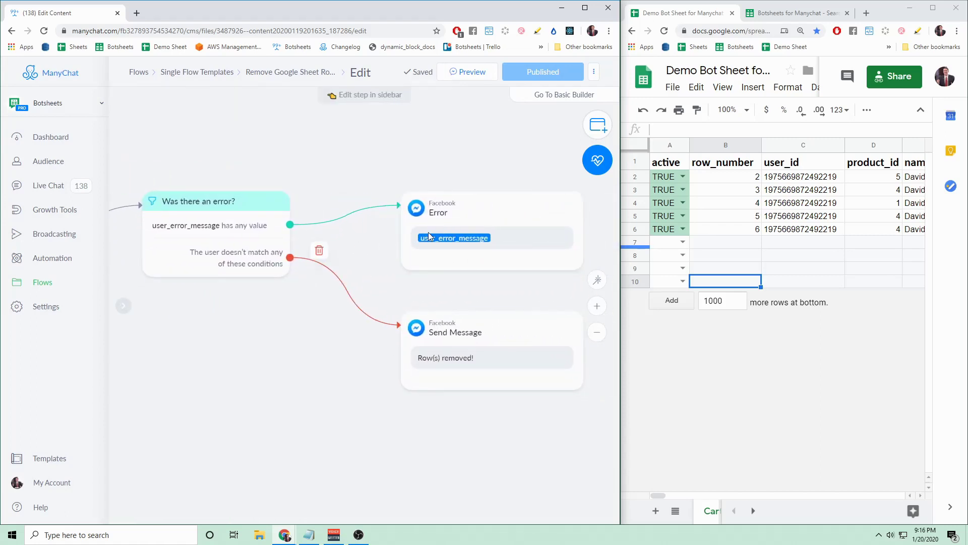
pyautogui.click(479, 235)
pyautogui.click(253, 270)
pyautogui.click(280, 281)
pyautogui.click(418, 341)
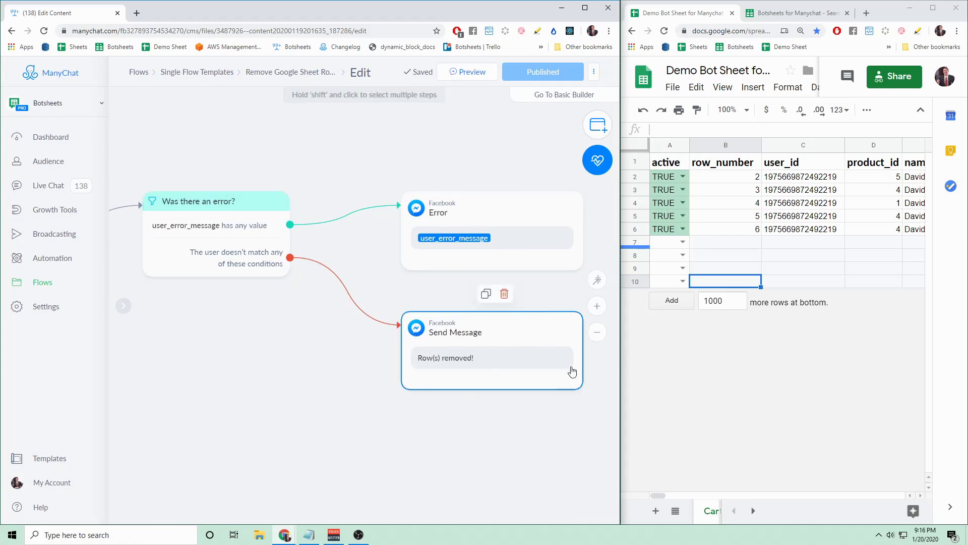
pyautogui.click(317, 255)
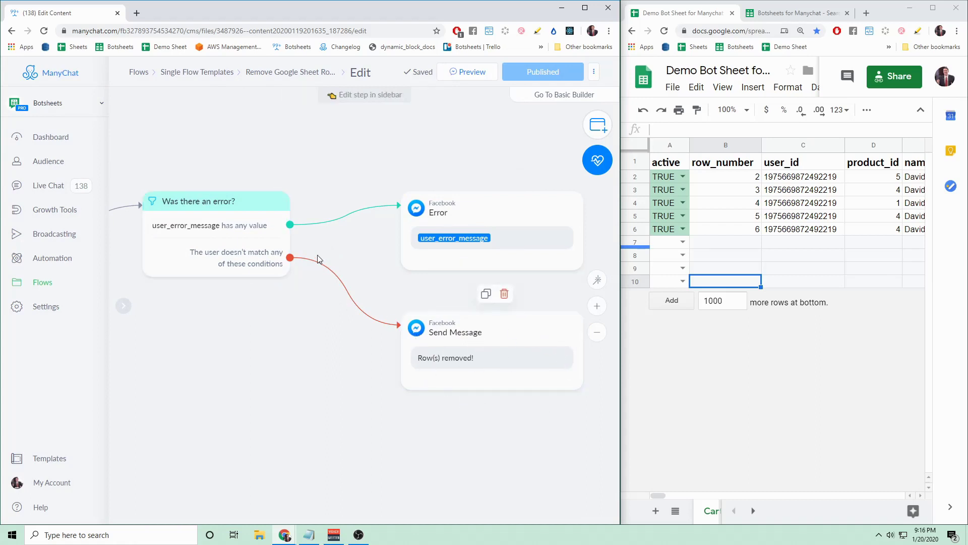
pyautogui.click(421, 230)
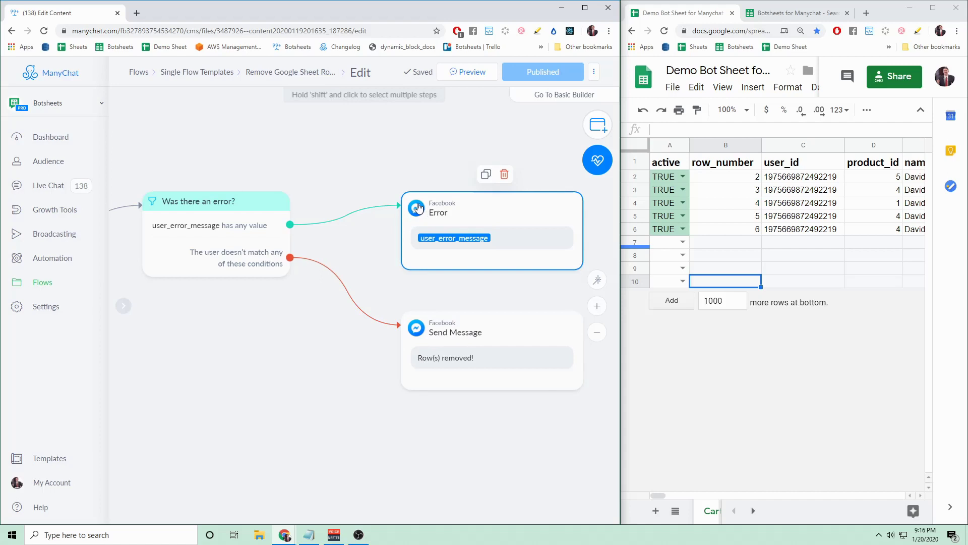
pyautogui.scroll(-1, 235, 363)
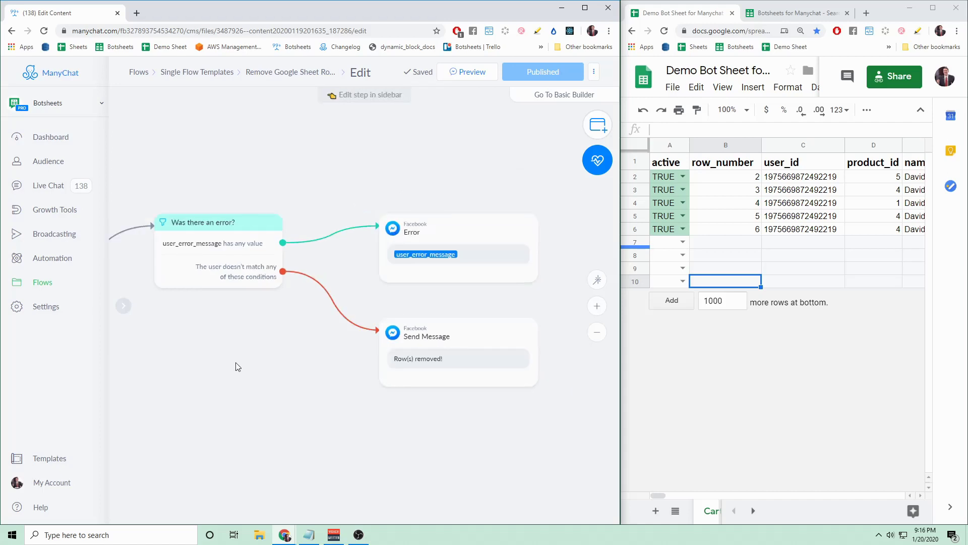
pyautogui.moveTo(235, 363); pyautogui.dragTo(486, 353)
pyautogui.scroll(-3, 305, 346)
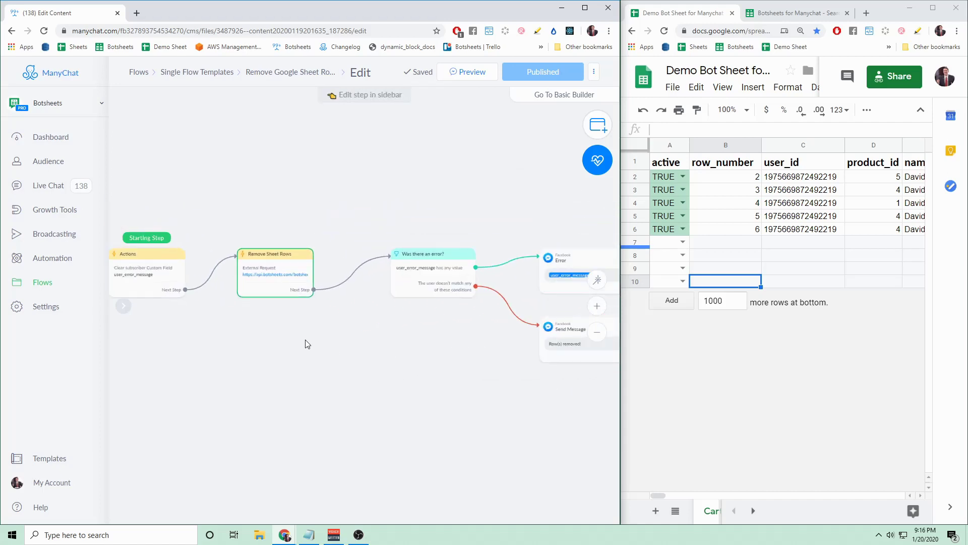